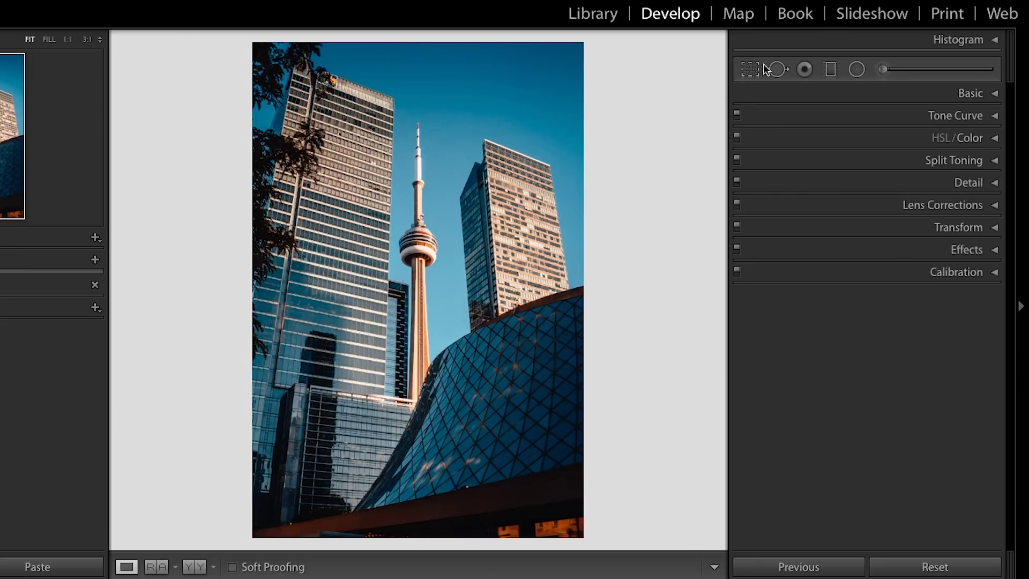
Expand the Transform panel and try Upright Auto on the CN Tower photo
left_click(995, 229)
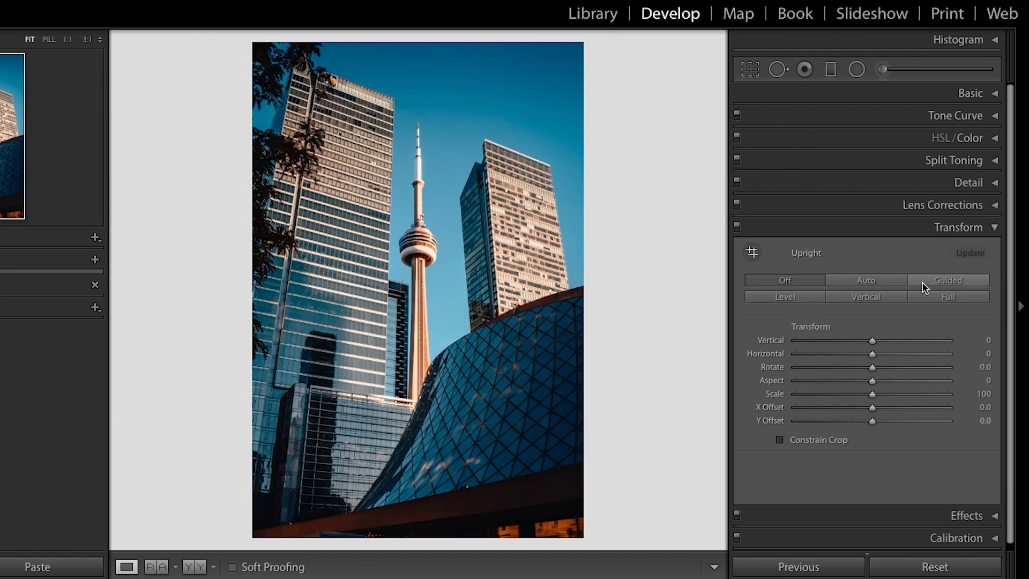
left_click(856, 278)
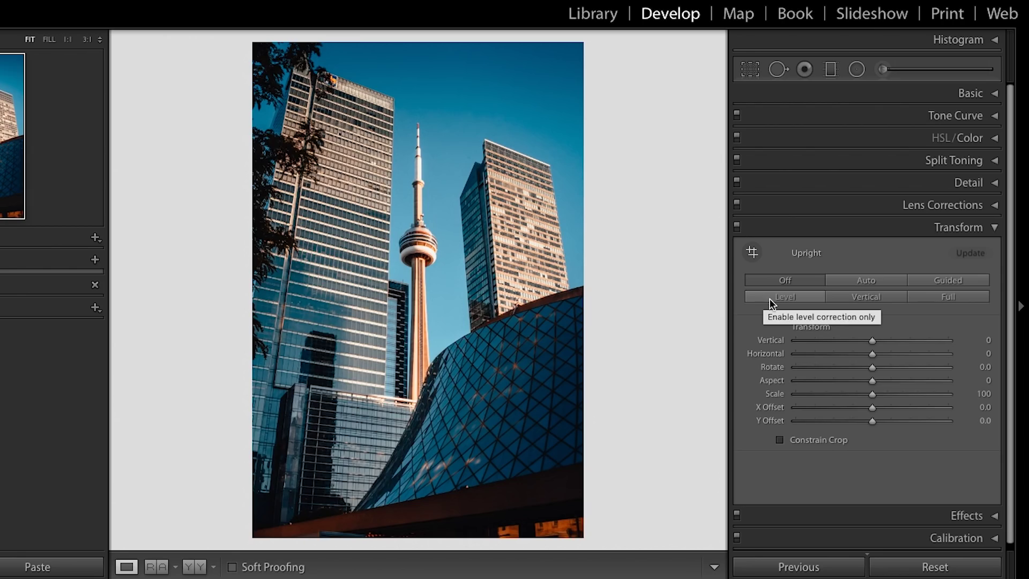
left_click(886, 297)
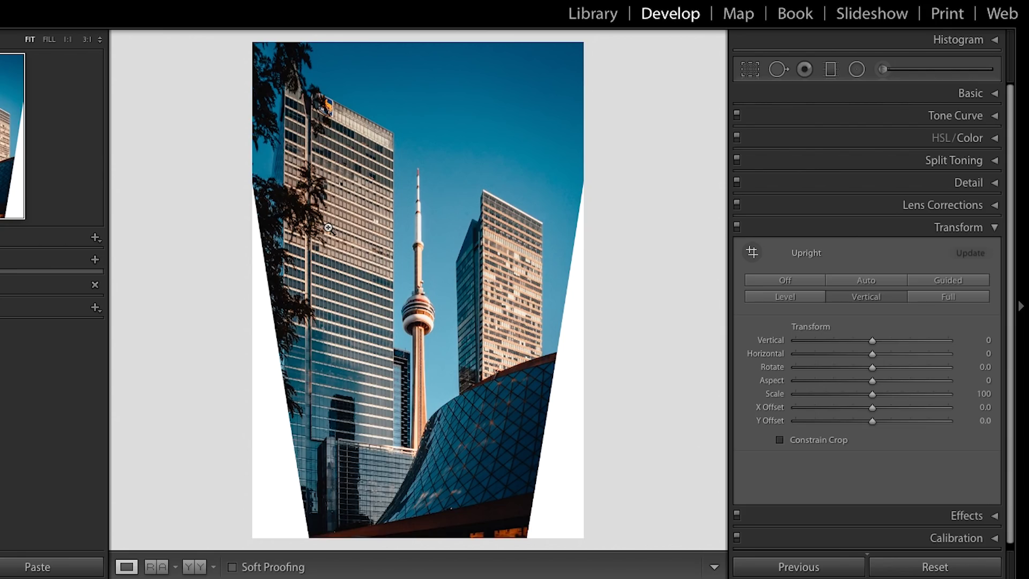
key("ctrl+z")
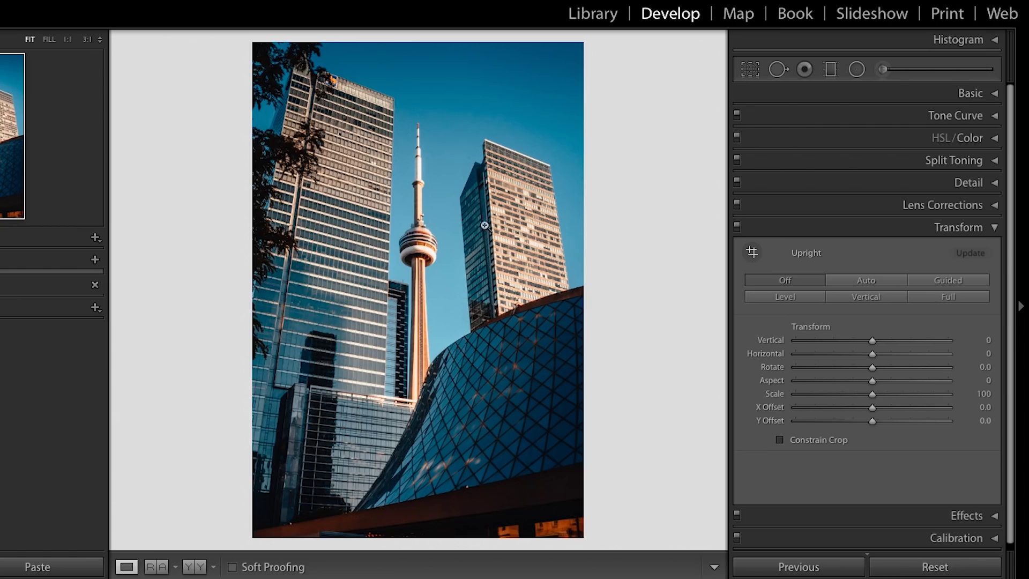
left_click(942, 294)
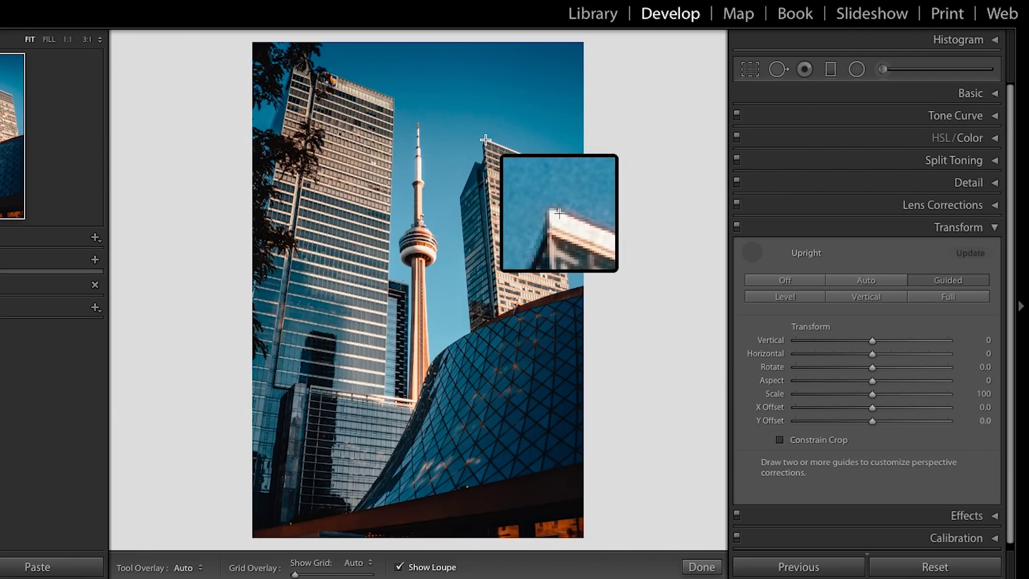
Draw Guided Upright guides along the right and left skyscraper edges, refining the second guide's angle
left_click_drag(485, 139, 500, 315)
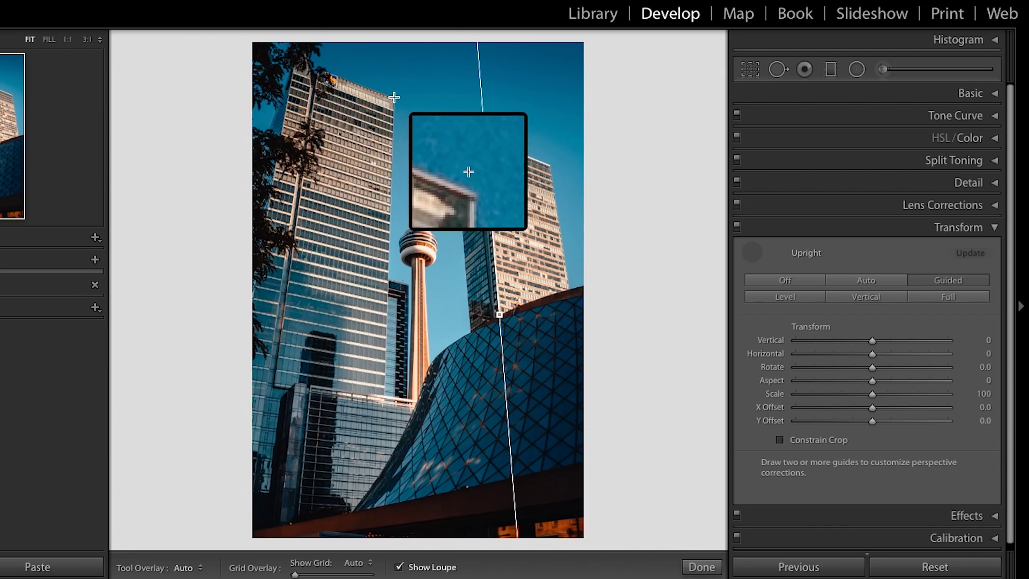
left_click_drag(394, 97, 382, 323)
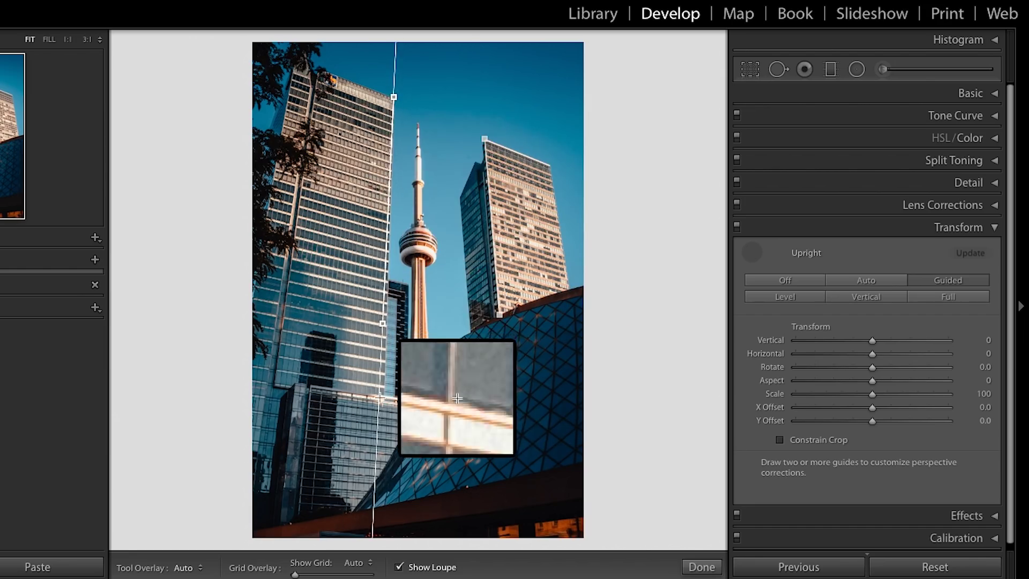
left_click_drag(381, 398, 385, 395)
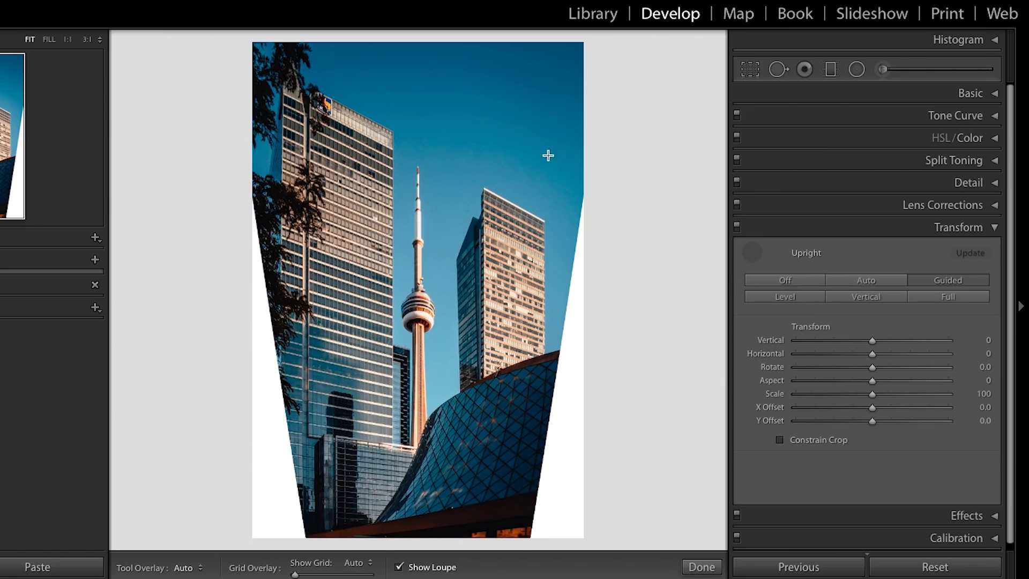
mouse_move(484, 188)
left_mouse_down()
mouse_move(498, 223)
mouse_move(487, 375)
mouse_move(541, 187)
left_mouse_up()
Confirm the guided correction with Done, then toggle the Before view on and off
left_click(701, 566)
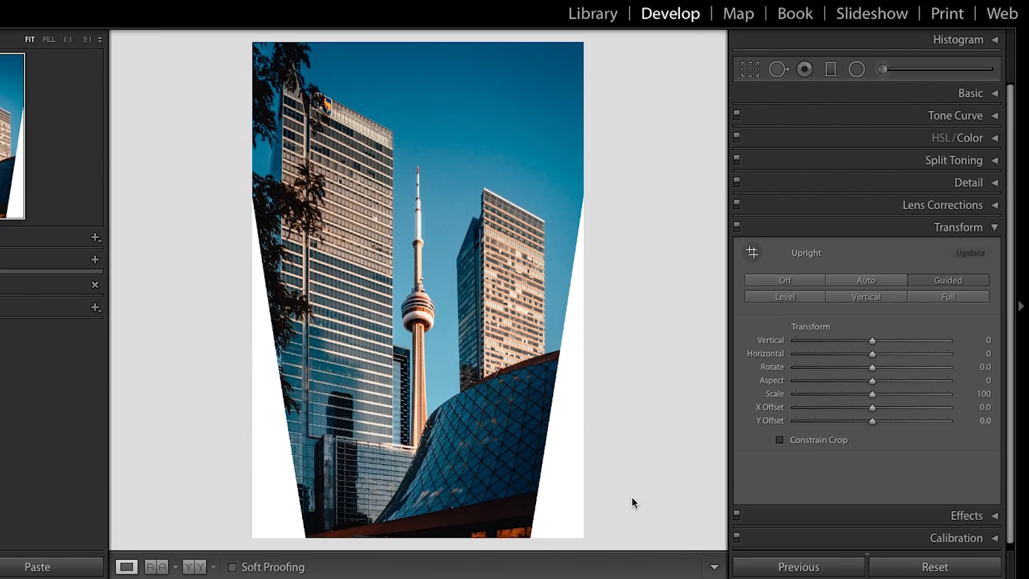
key("backslash")
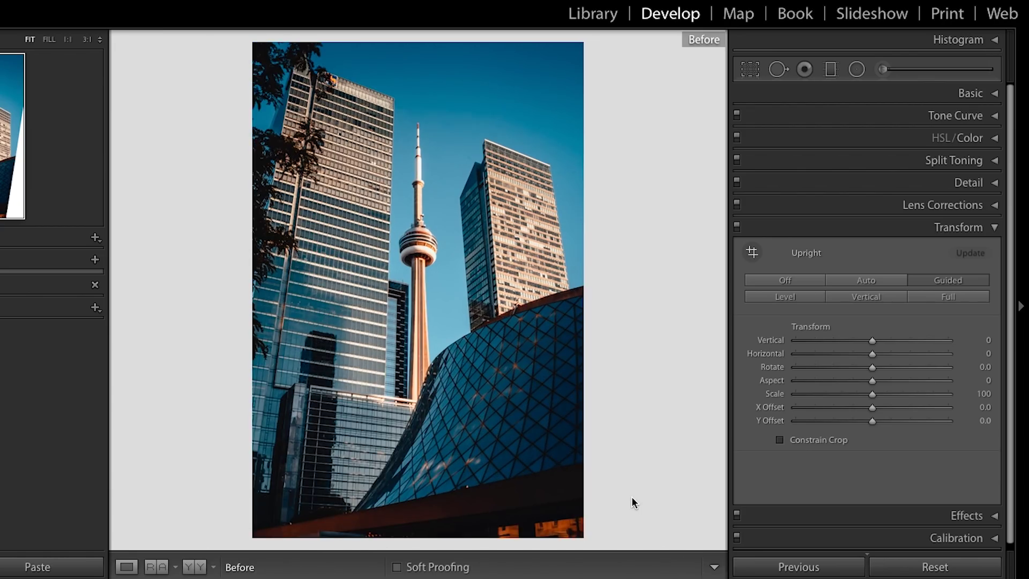
key("backslash")
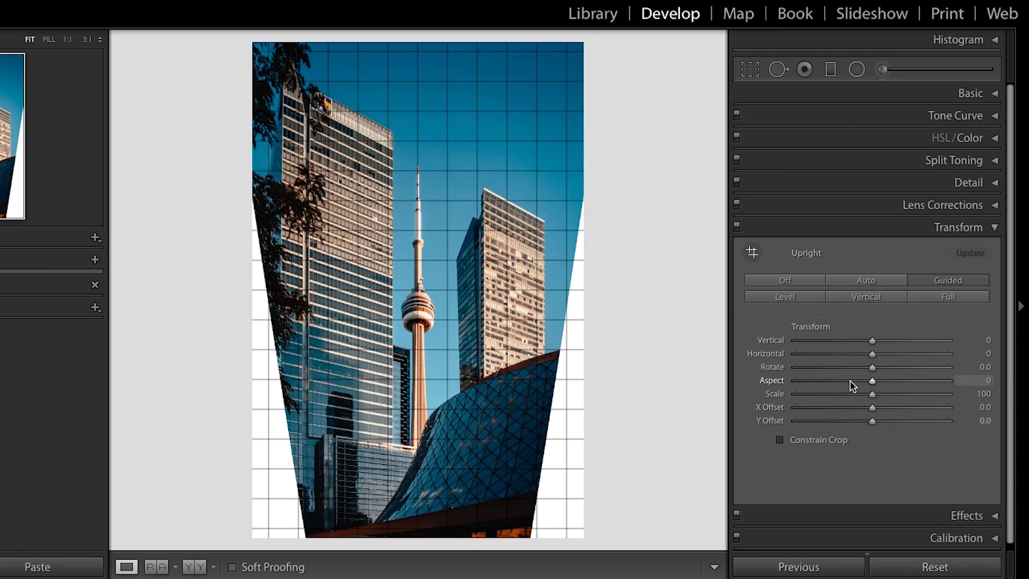
Push the Transform Aspect slider to +95, then settle it at -64
mouse_move(873, 381)
left_mouse_down()
mouse_move(944, 384)
mouse_move(842, 382)
mouse_move(872, 386)
left_mouse_up()
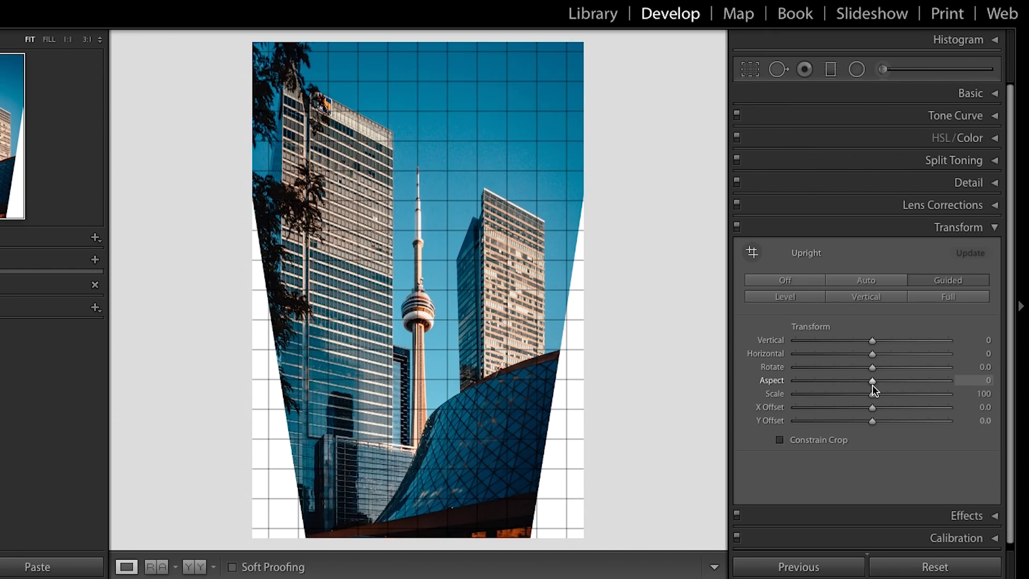
left_click_drag(873, 384, 822, 384)
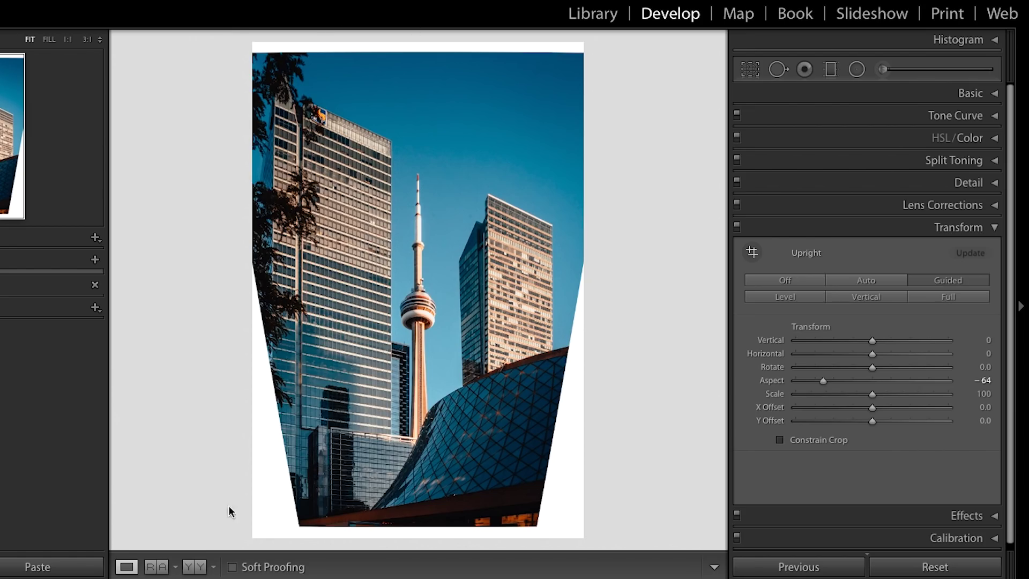
Set Transform Scale to 140 so the photo fills the frame, then compare with Before
mouse_move(813, 372)
left_click_drag(873, 393, 934, 401)
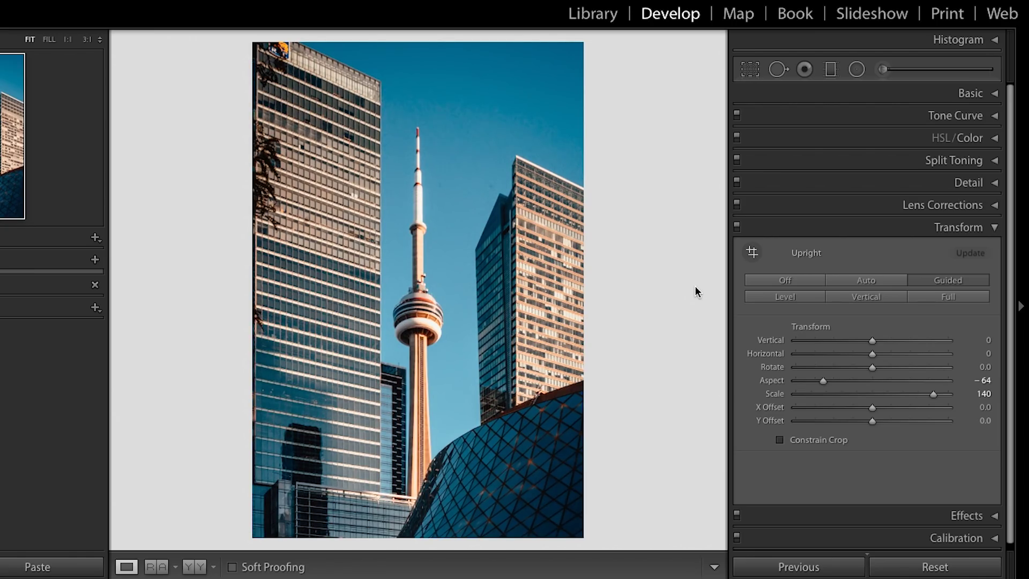
key("backslash")
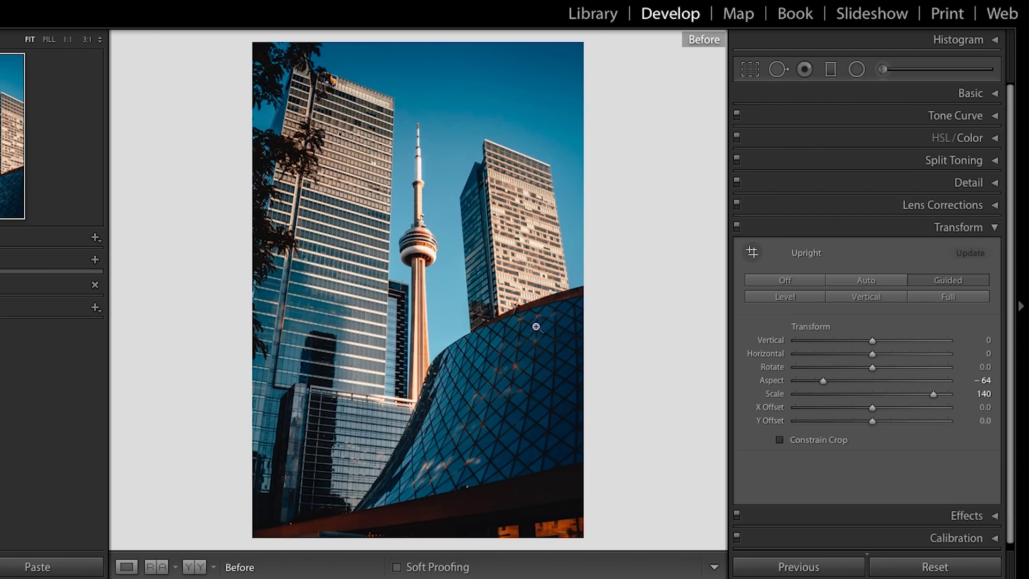
key("backslash")
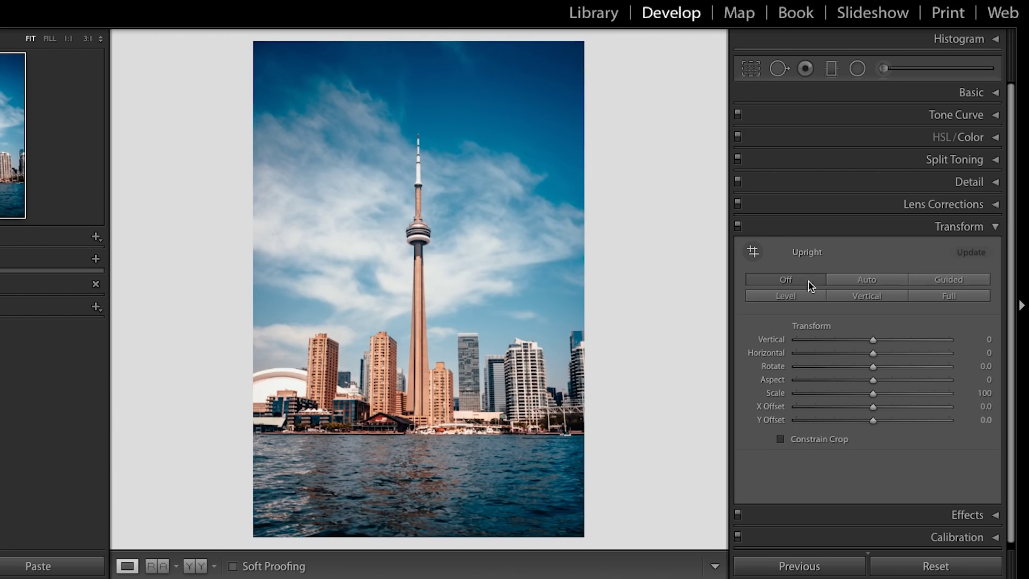
Apply Guided Upright to the waterfront photo with two vertical guides along tower and building edges
left_click(953, 279)
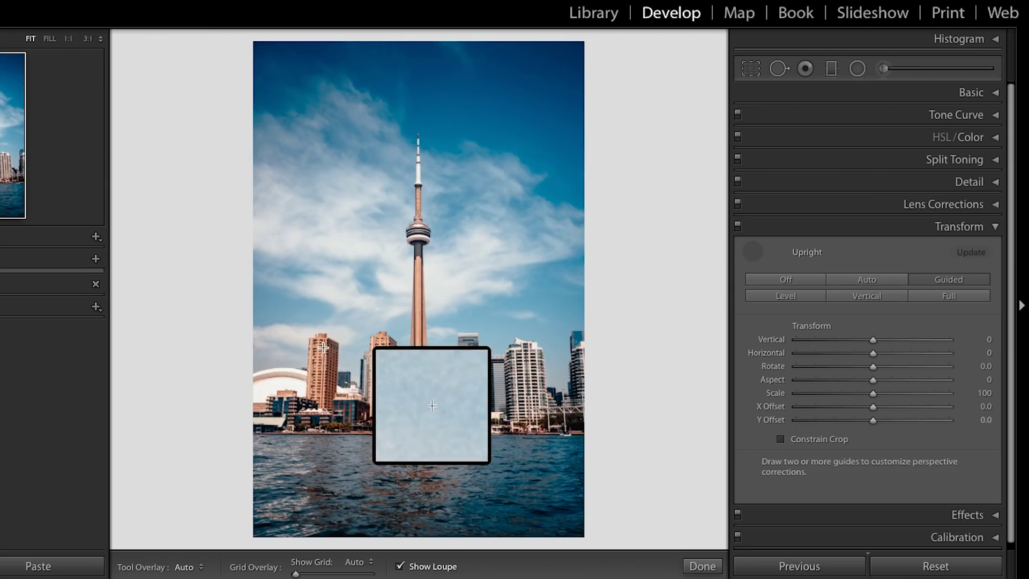
left_click_drag(328, 335, 322, 424)
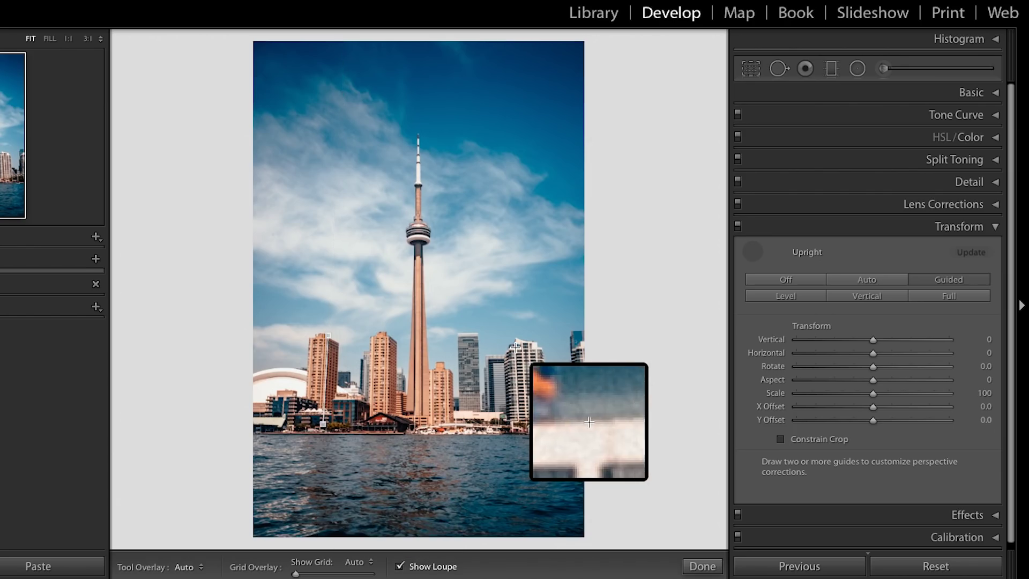
left_click_drag(515, 348, 520, 423)
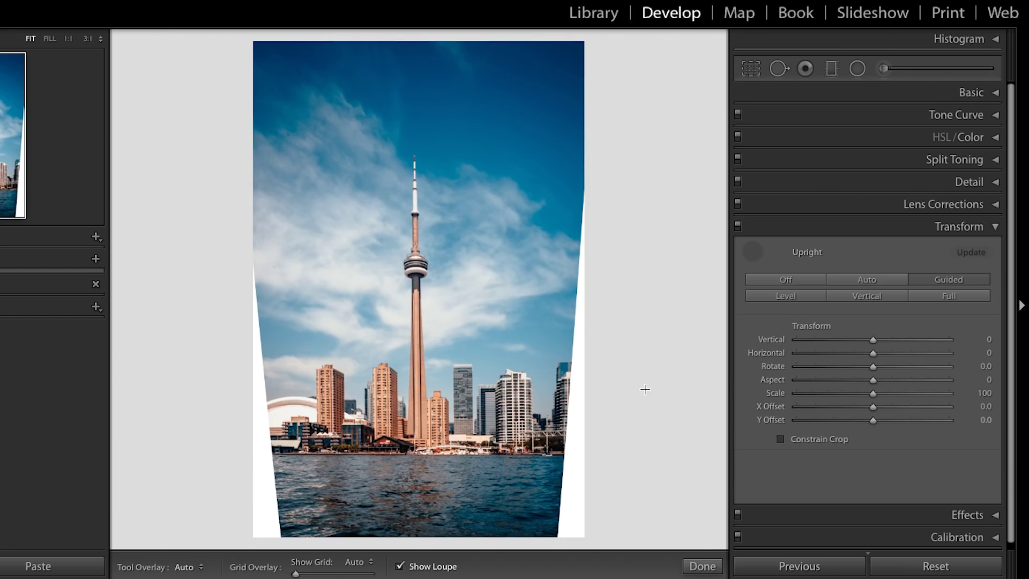
left_click(699, 566)
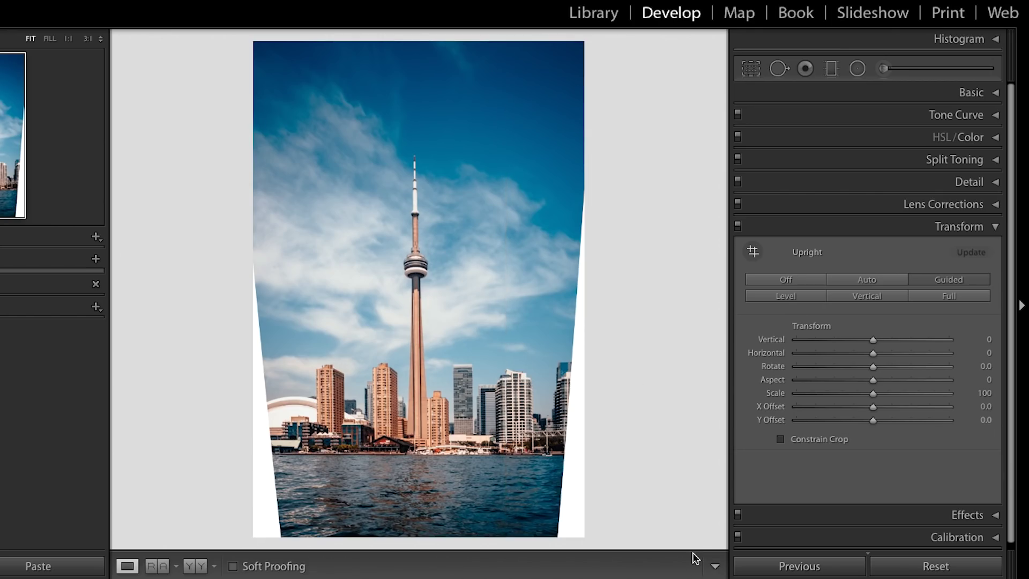
Compare with the original, then crop the top corners inward and reposition to remove white wedges
key("backslash")
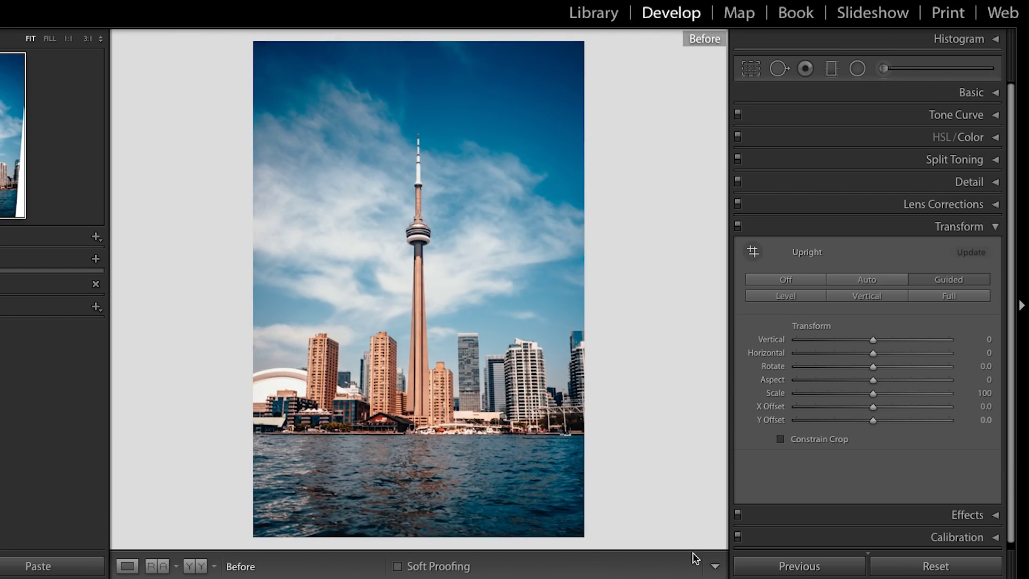
key("backslash")
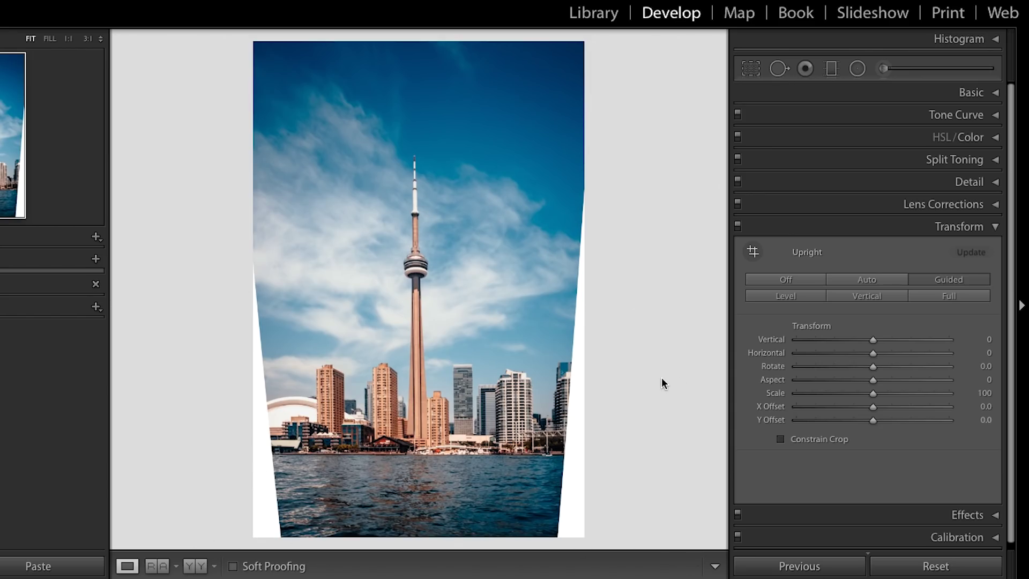
left_click(745, 76)
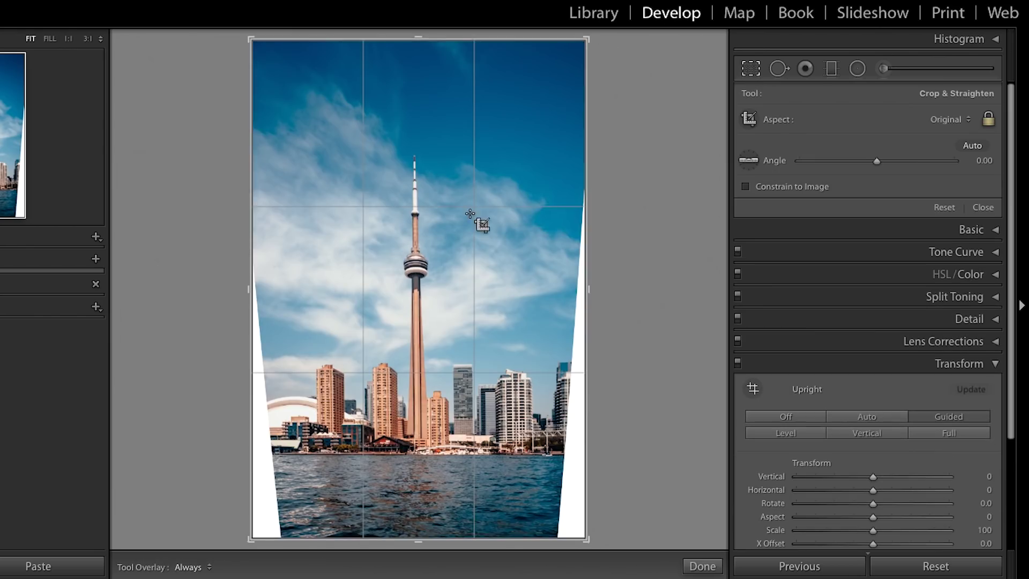
left_click_drag(588, 40, 572, 60)
left_click_drag(267, 63, 283, 66)
left_click_drag(436, 172, 441, 196)
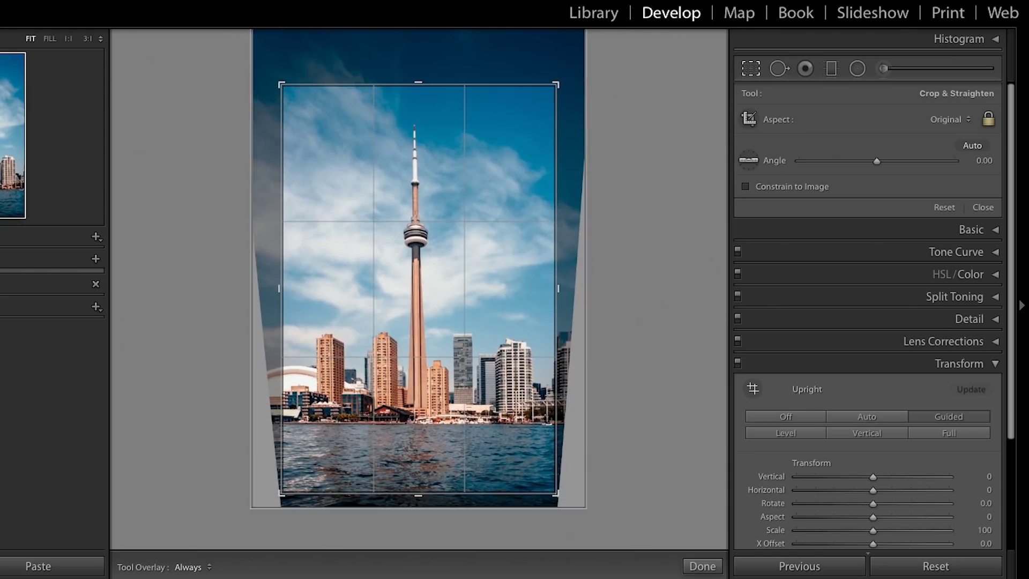
left_click(697, 566)
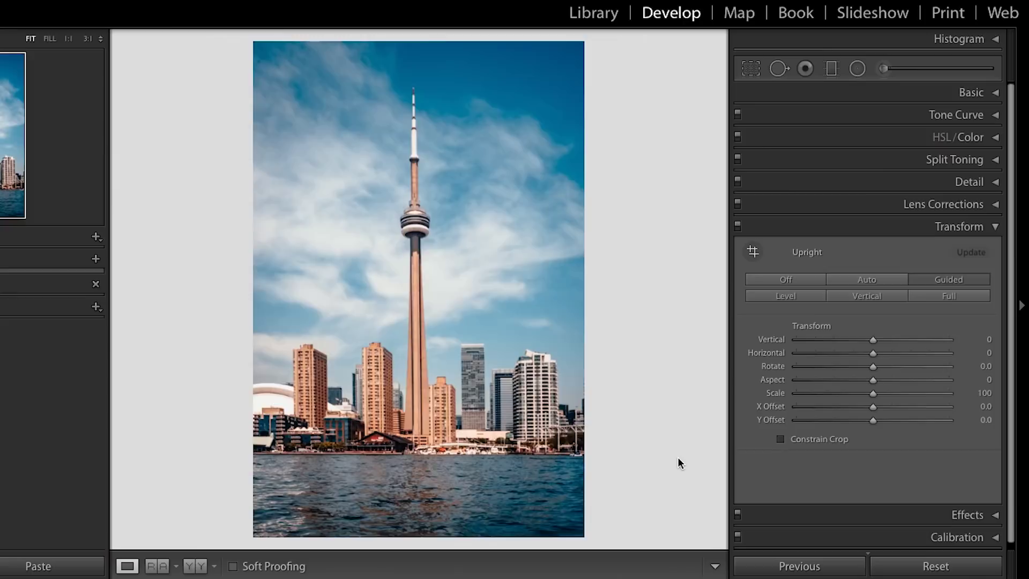
key("backslash")
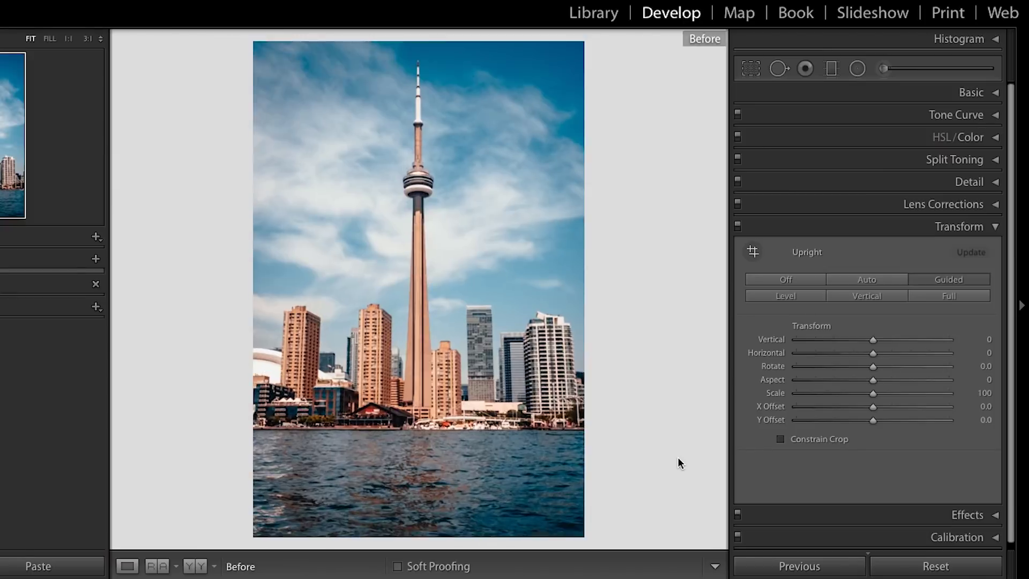
key("backslash")
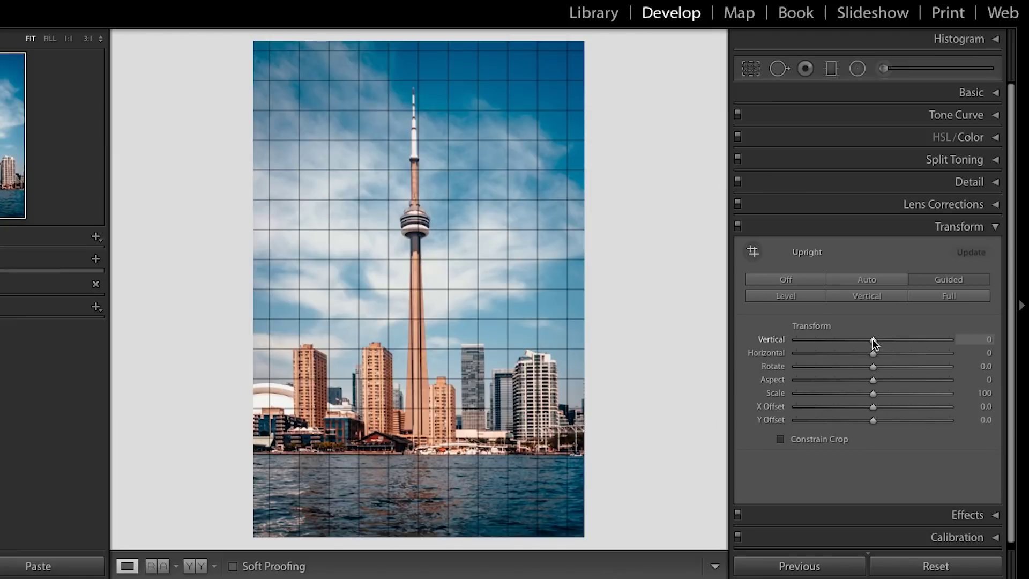
Set the Transform Vertical slider to -3 and the Horizontal slider to -3
mouse_move(874, 343)
left_mouse_down()
mouse_move(894, 344)
mouse_move(815, 342)
mouse_move(884, 351)
left_mouse_up()
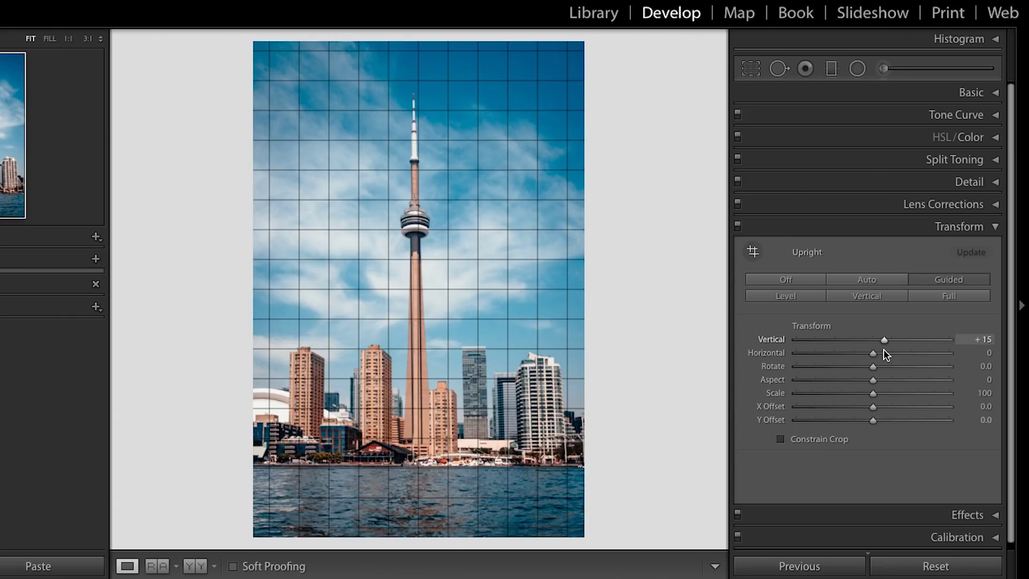
left_click_drag(883, 349, 873, 354)
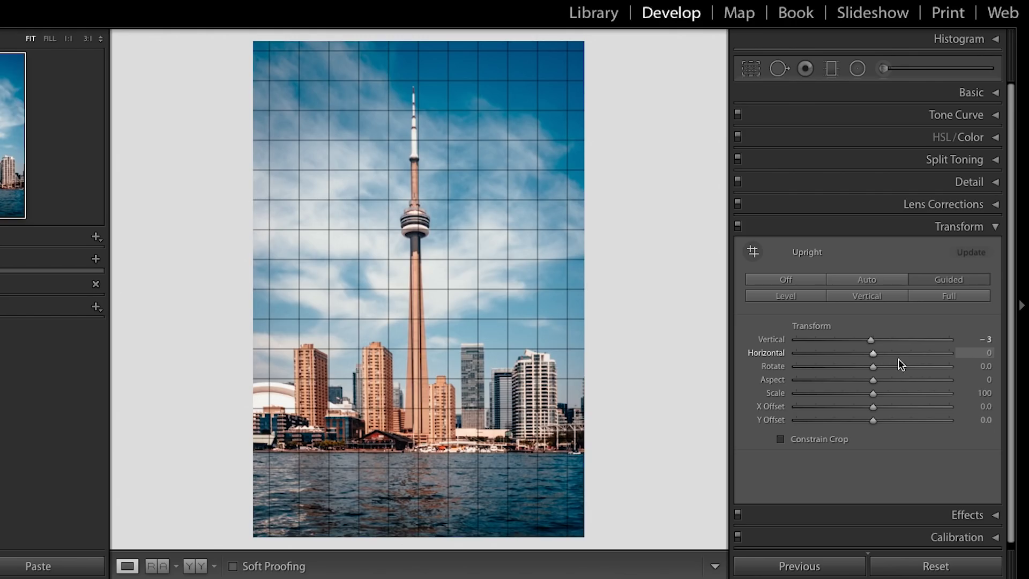
left_click_drag(898, 358, 881, 352)
mouse_move(873, 354)
left_mouse_down()
mouse_move(855, 357)
mouse_move(885, 359)
mouse_move(870, 360)
left_mouse_up()
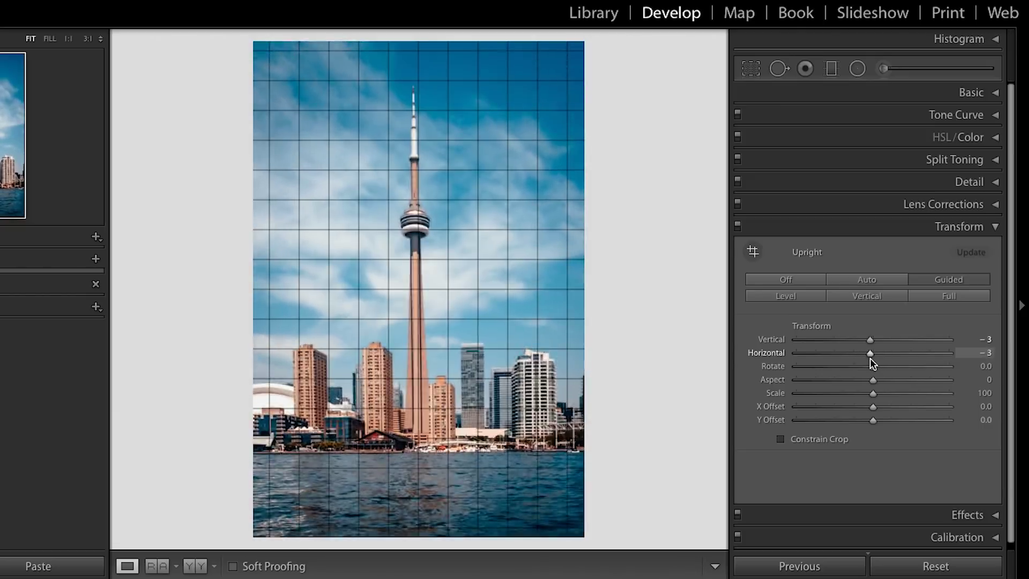
left_click_drag(871, 360, 871, 360)
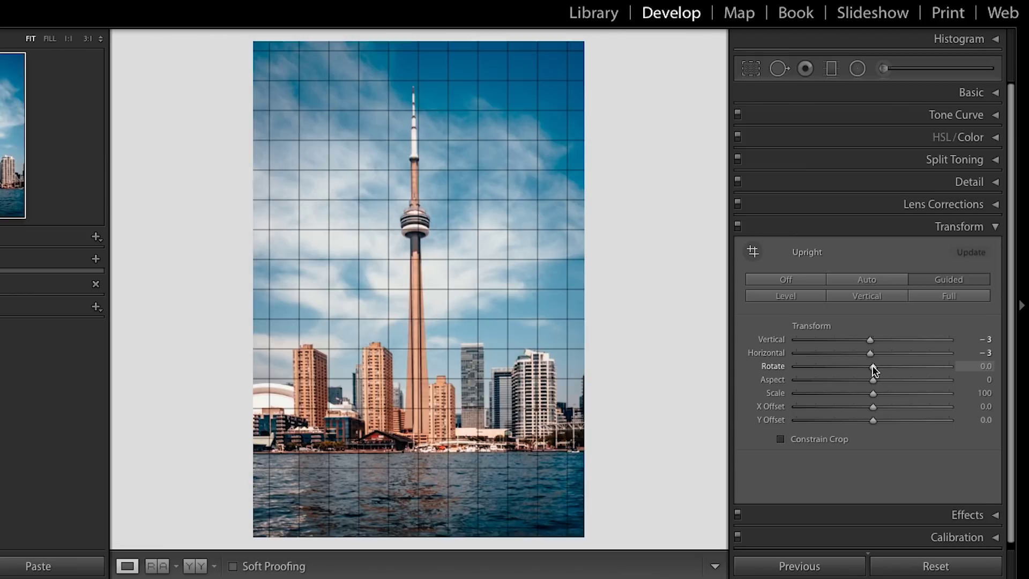
Test a slight Rotate adjustment, leaving rotation at 0.0
mouse_move(877, 369)
left_mouse_down()
mouse_move(893, 368)
mouse_move(857, 367)
mouse_move(873, 369)
left_mouse_up()
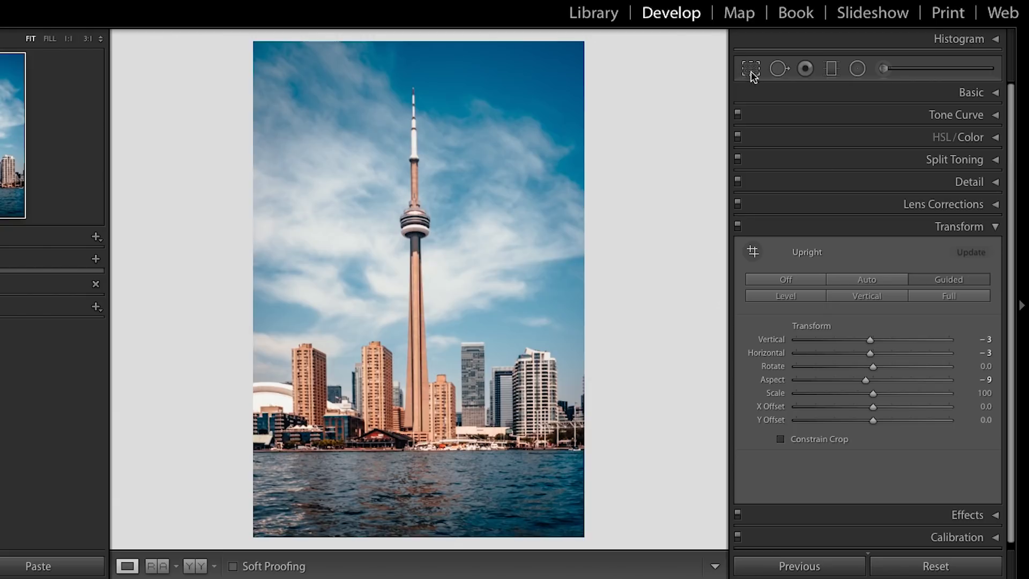
Try the X Offset slider, then enter an exact X Offset of 0.0
mouse_move(873, 406)
left_mouse_down()
mouse_move(892, 408)
mouse_move(870, 407)
left_mouse_up()
left_click(984, 406)
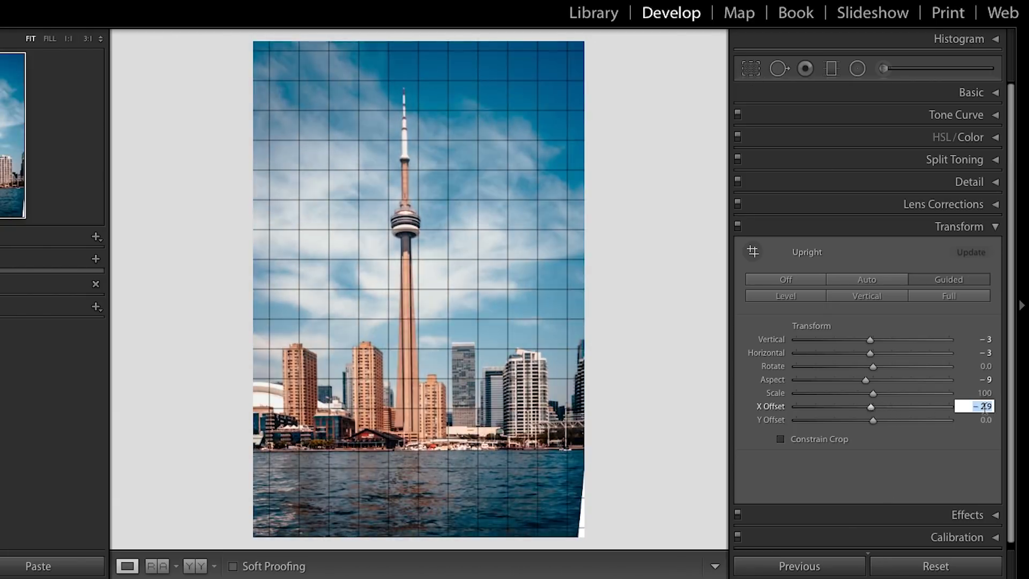
type("0")
key("Return")
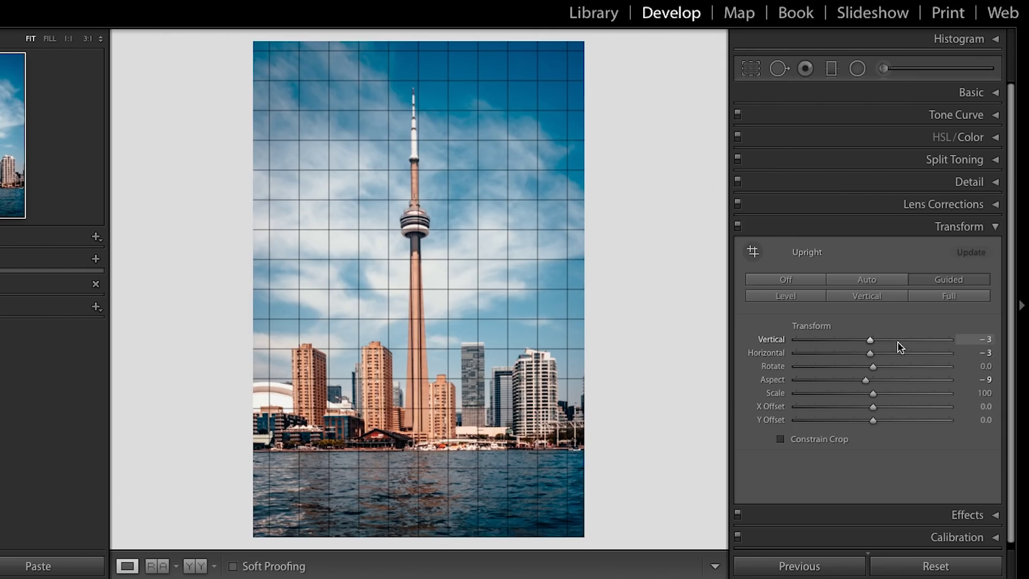
Change the Transform Vertical correction from -3 to +3
left_click_drag(868, 338, 886, 341)
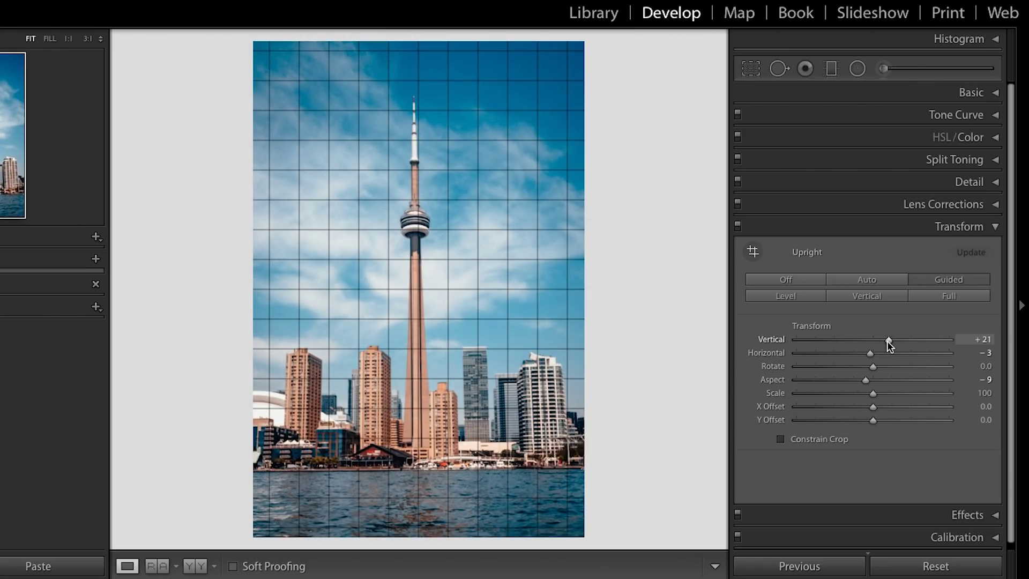
left_click_drag(886, 339, 874, 341)
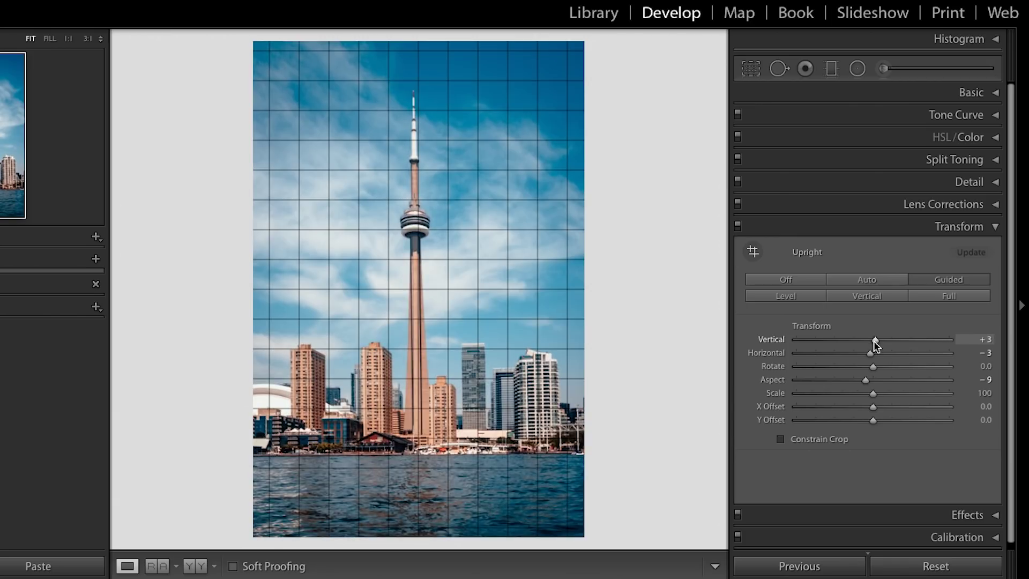
left_click_drag(874, 342, 873, 343)
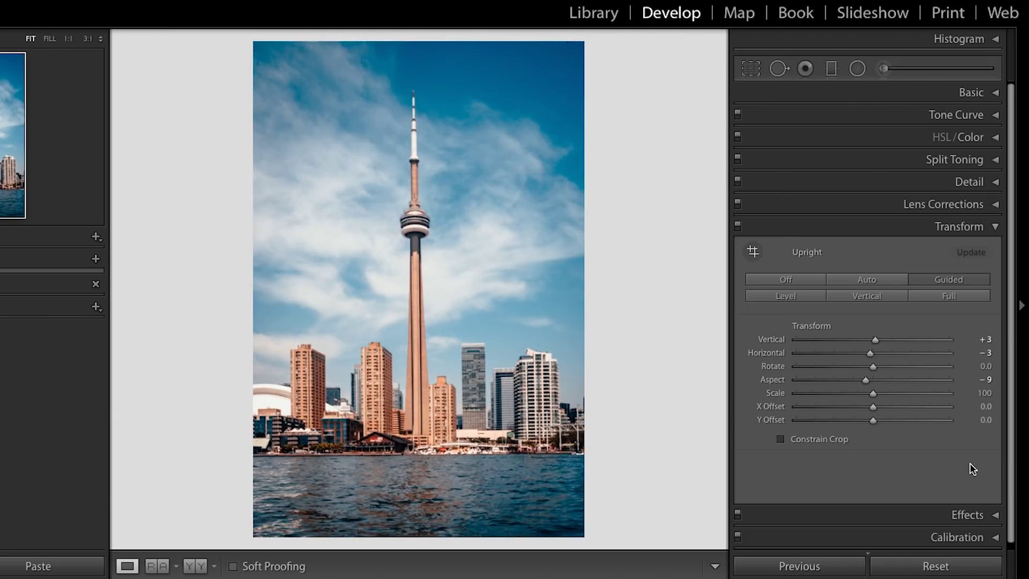
Compare before and after side by side, checking the buildings at 1:1 before returning to Fit
key("y")
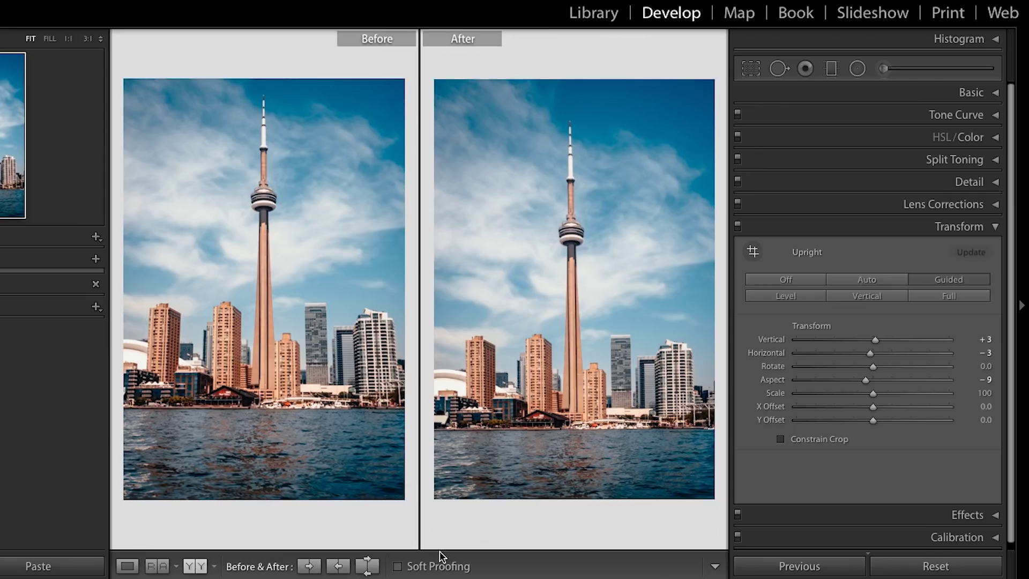
left_click(171, 336)
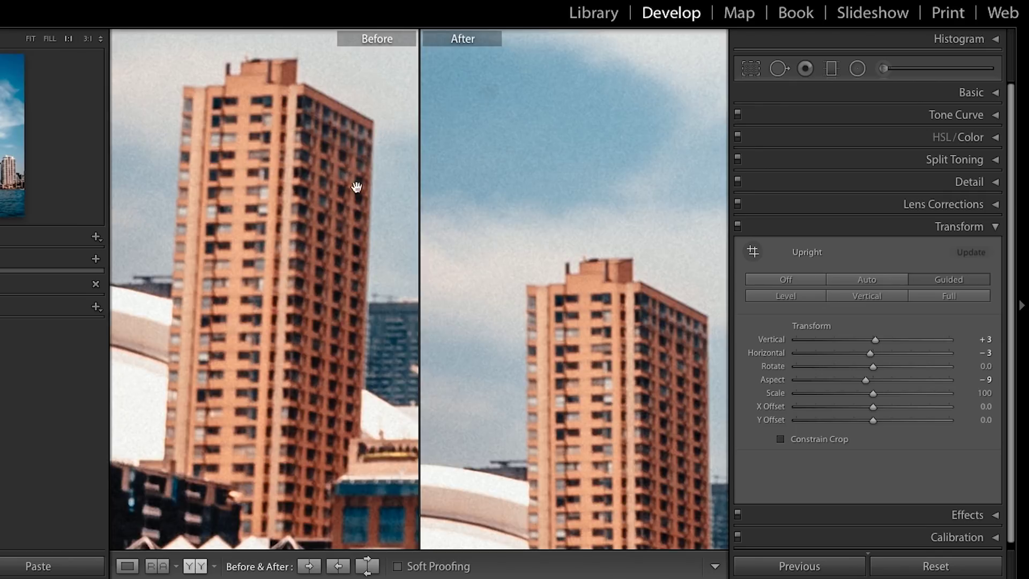
left_click_drag(658, 431, 626, 228)
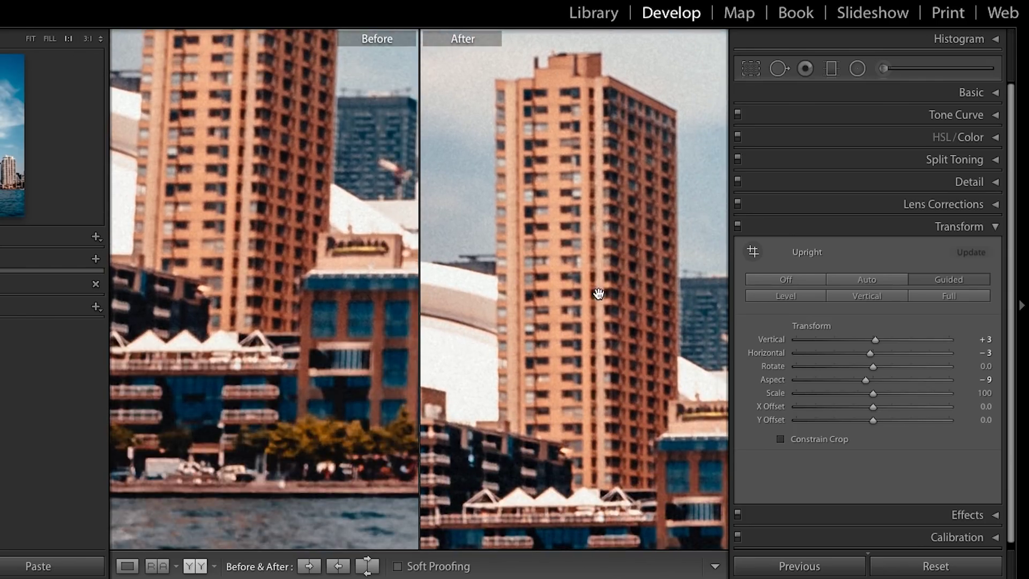
left_click(581, 304)
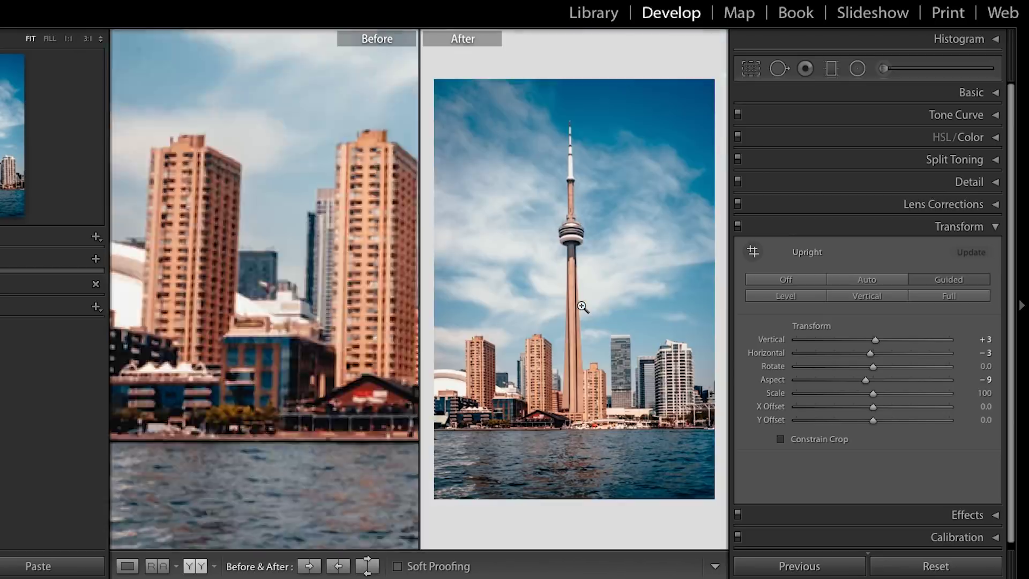